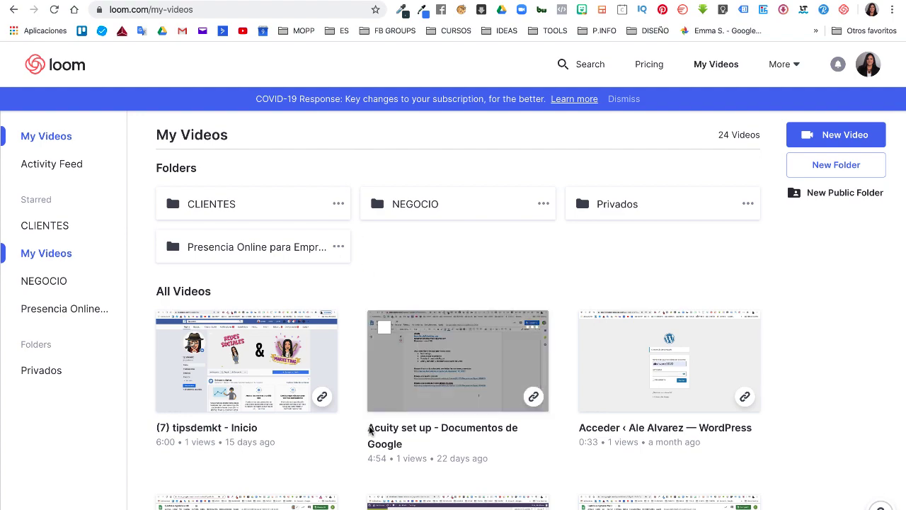
Create a new folder in My Videos and name it INGLES.
{"action": "scroll", "coordinate": [356, 463], "scroll_direction": "down", "scroll_amount": 9}
{"action": "scroll", "coordinate": [356, 463], "scroll_direction": "up", "scroll_amount": 4}
{"action": "scroll", "coordinate": [356, 462], "scroll_direction": "up", "scroll_amount": 8}
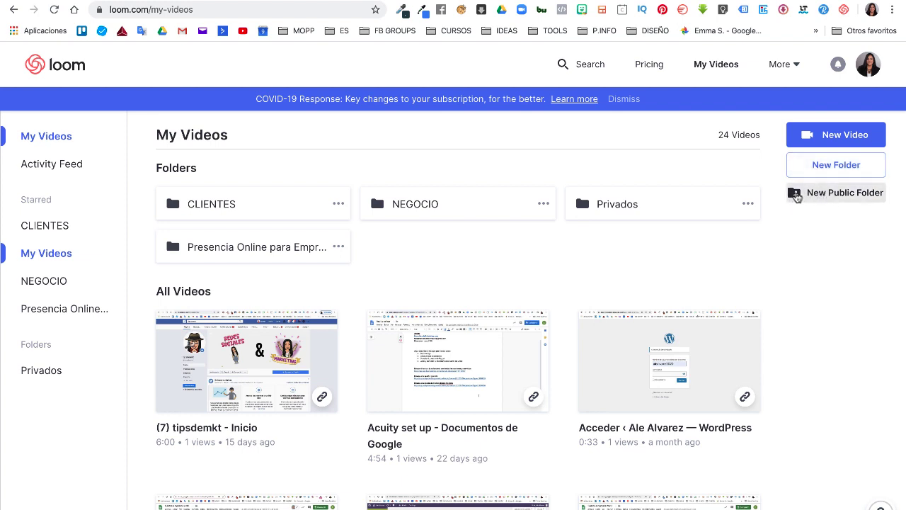
{"action": "left_click", "coordinate": [827, 167]}
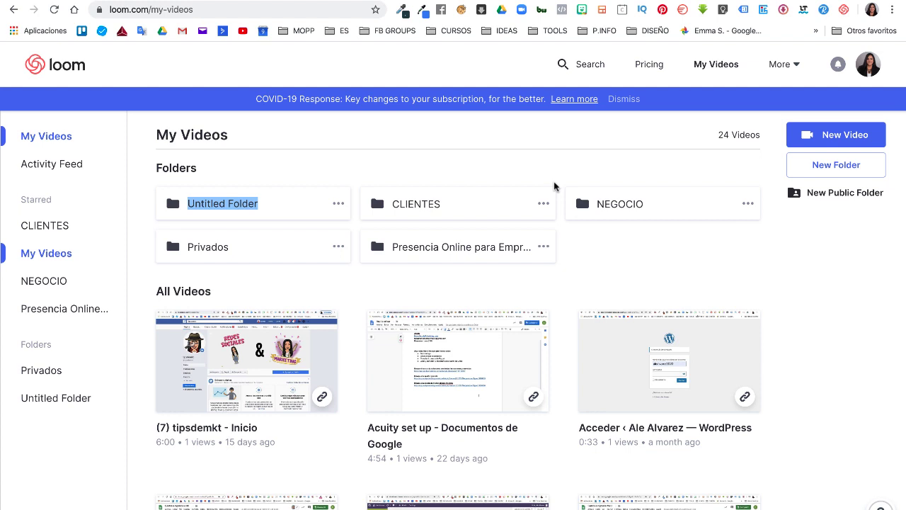
{"action": "type", "text": "INGLES"}
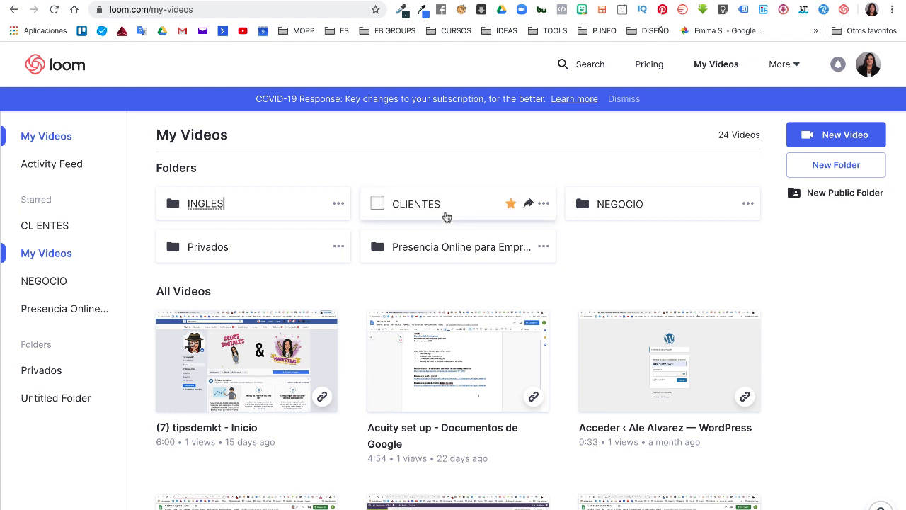
{"action": "key", "text": "Return"}
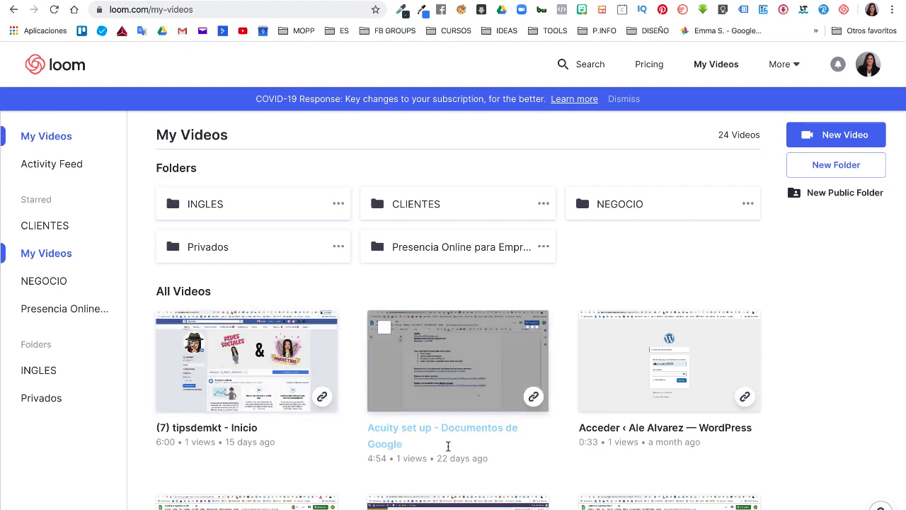
Move the tipsdemkt, Acceder WordPress and Escritorio WordPress videos into the INGLES folder, and check the folder's contents.
{"action": "scroll", "coordinate": [448, 443], "scroll_direction": "down", "scroll_amount": 2}
{"action": "scroll", "coordinate": [424, 424], "scroll_direction": "up", "scroll_amount": 2}
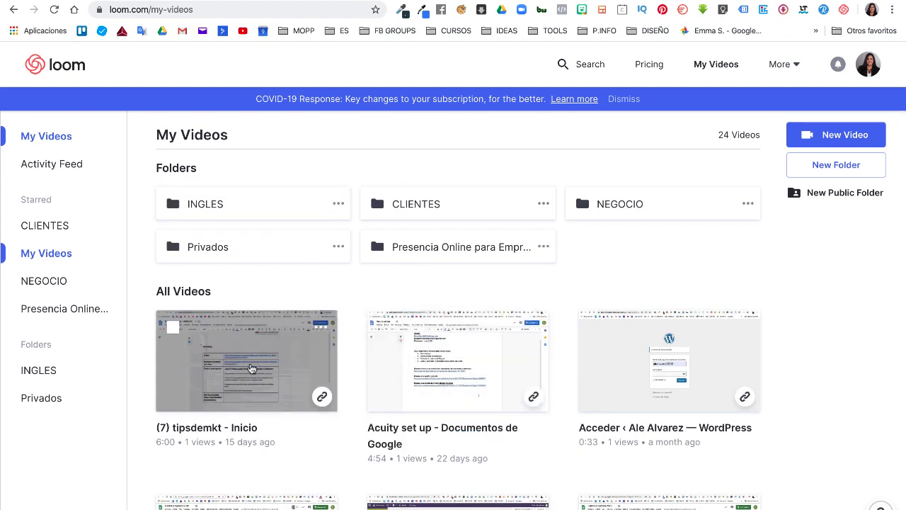
{"action": "left_click_drag", "start_coordinate": [248, 361], "coordinate": [219, 203]}
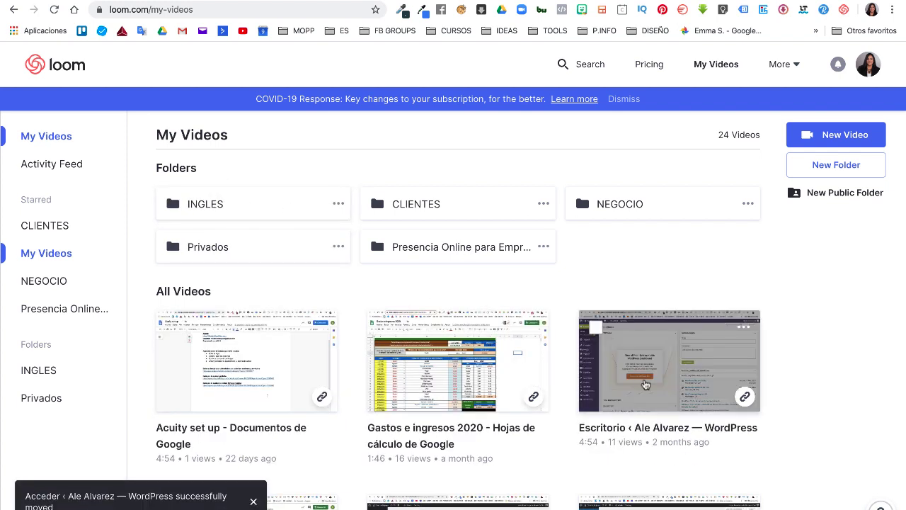
{"action": "left_click_drag", "start_coordinate": [657, 390], "coordinate": [217, 211]}
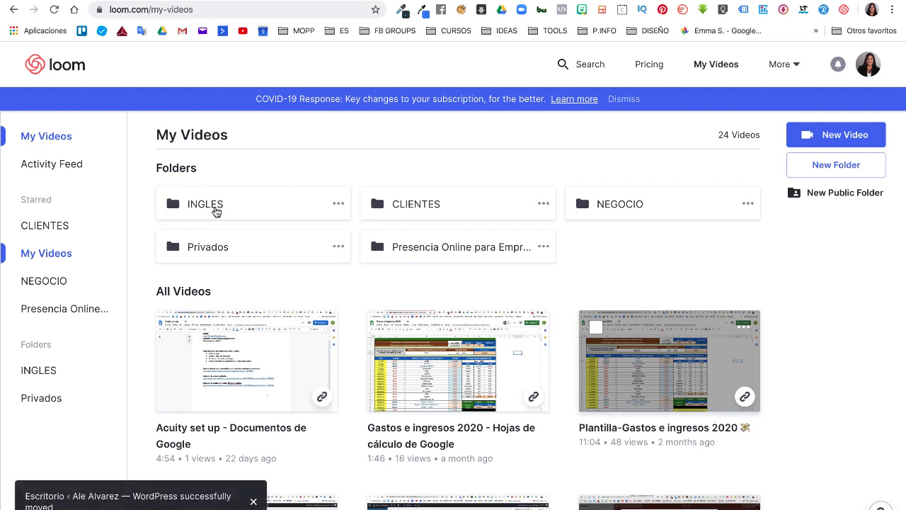
{"action": "double_click", "coordinate": [217, 211]}
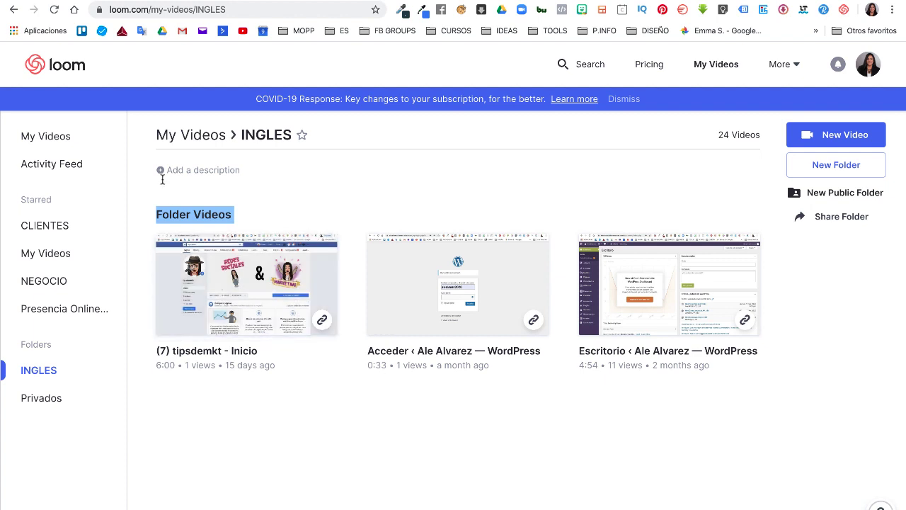
{"action": "left_click", "coordinate": [204, 138]}
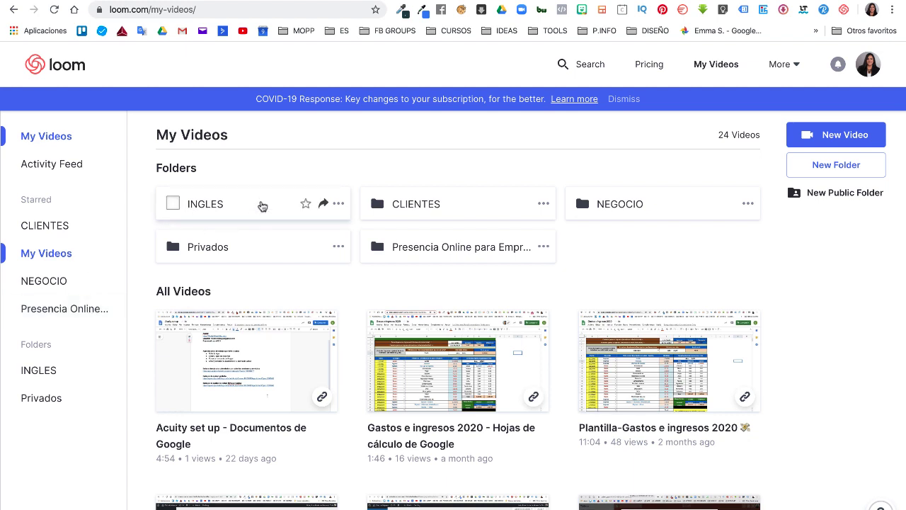
Star the INGLES folder and remove the star again.
{"action": "left_click", "coordinate": [305, 204]}
{"action": "left_click", "coordinate": [305, 204]}
{"action": "left_click", "coordinate": [304, 205]}
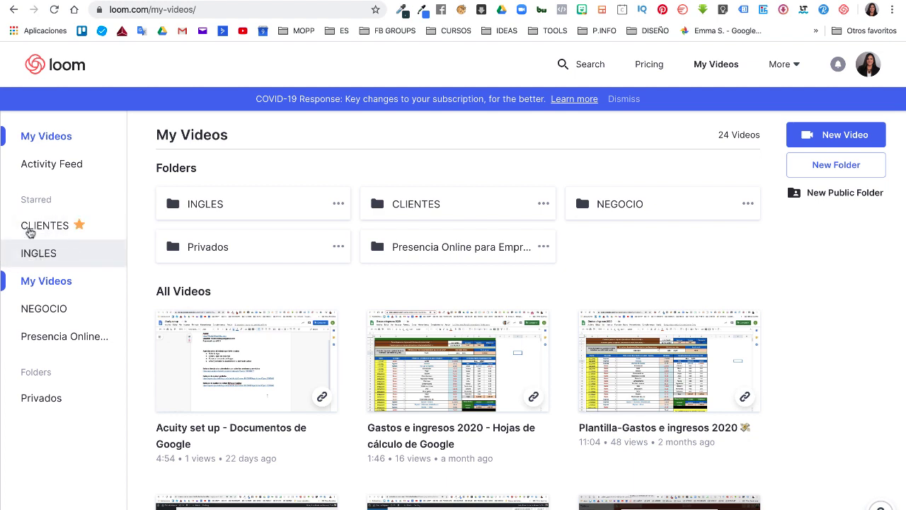
{"action": "left_click", "coordinate": [305, 204]}
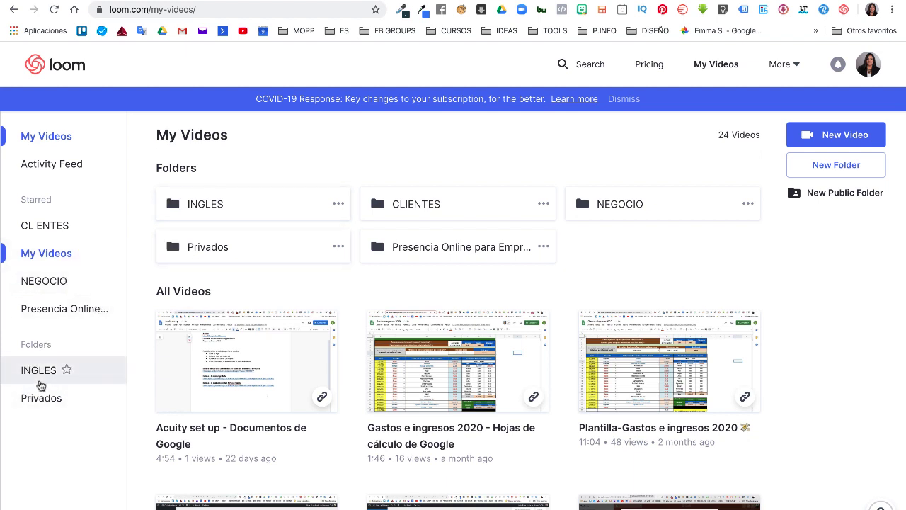
Create and copy a public share link for the INGLES folder, and unshare the folder.
{"action": "mouse_move", "coordinate": [342, 192]}
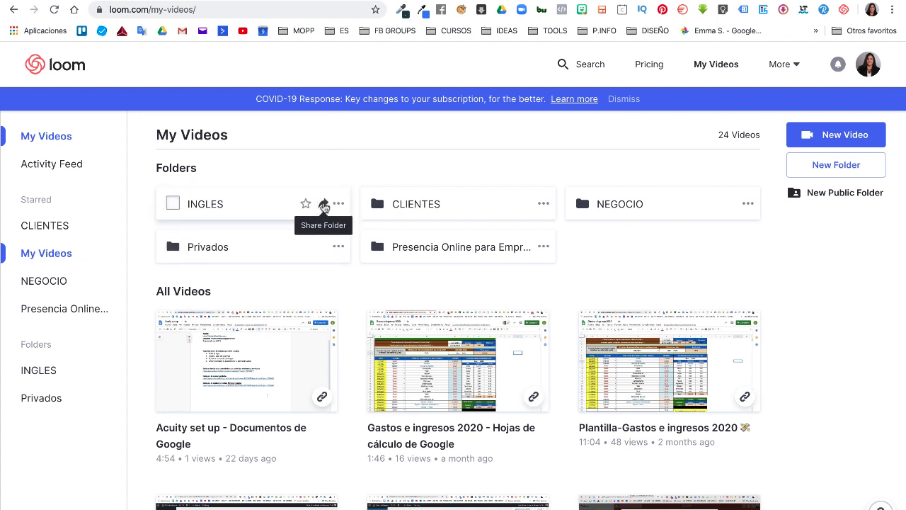
{"action": "left_click", "coordinate": [324, 205]}
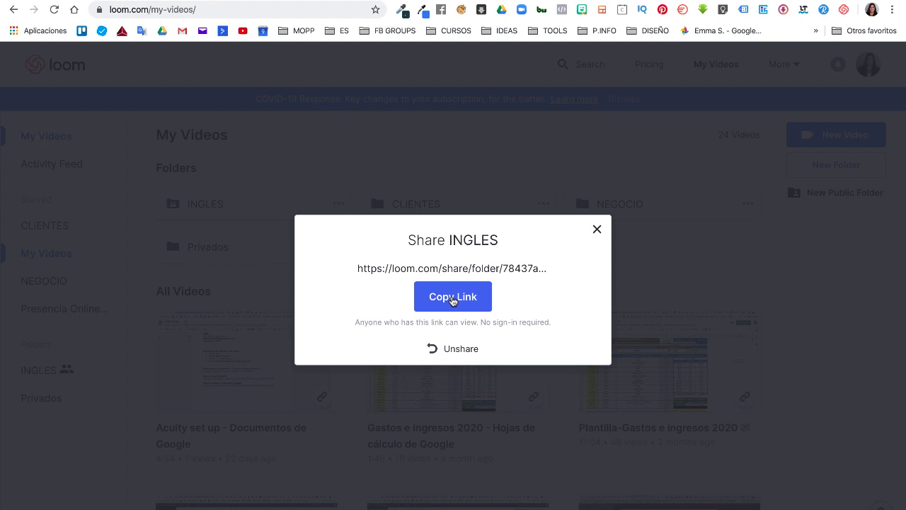
{"action": "left_click", "coordinate": [453, 299]}
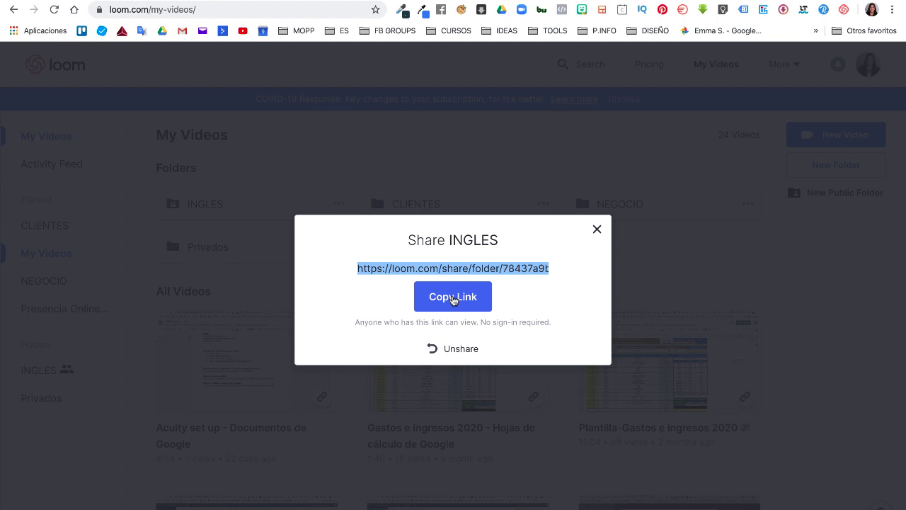
{"action": "left_click", "coordinate": [455, 349]}
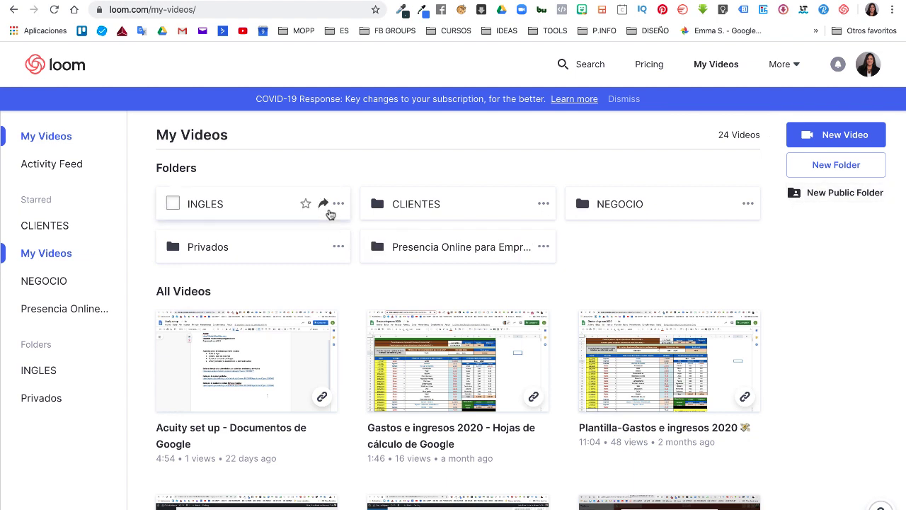
Share the INGLES folder again, copying its public link, and make the folder private once more.
{"action": "left_click", "coordinate": [321, 204]}
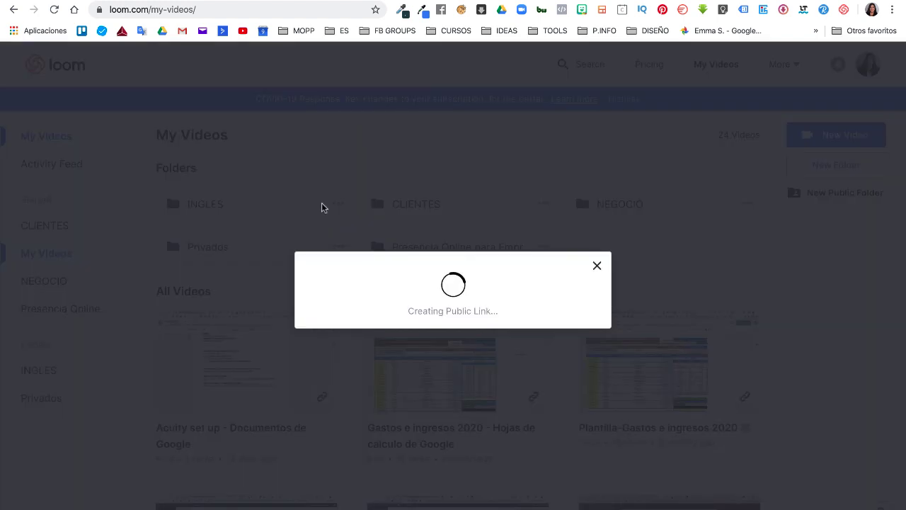
{"action": "left_click", "coordinate": [430, 295]}
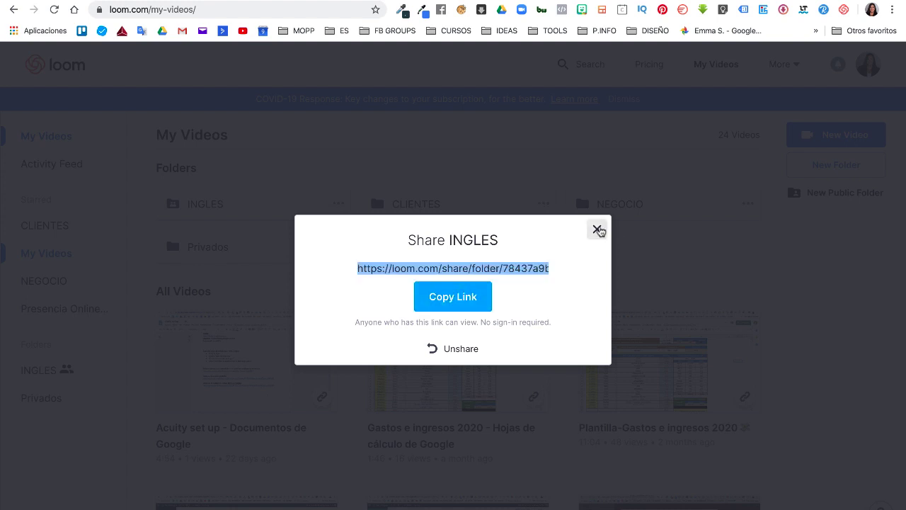
{"action": "left_click", "coordinate": [597, 229]}
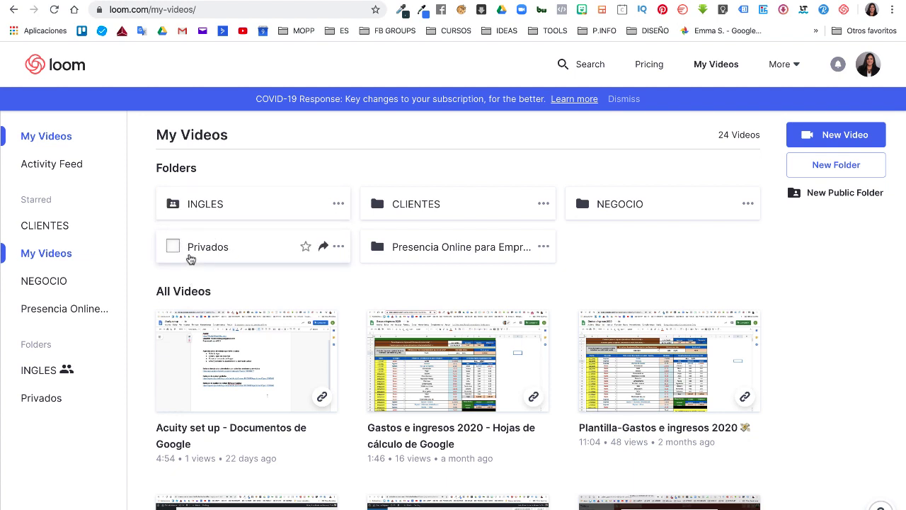
{"action": "left_click", "coordinate": [323, 203]}
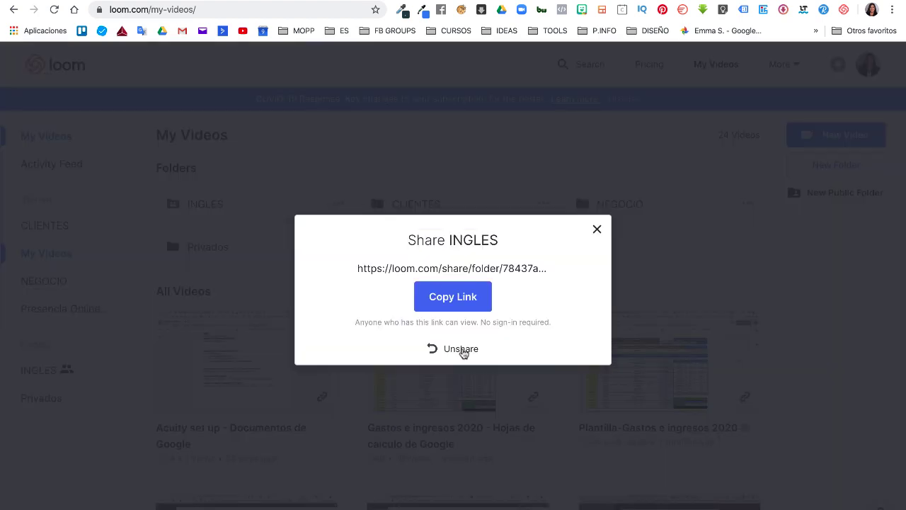
{"action": "left_click", "coordinate": [462, 349]}
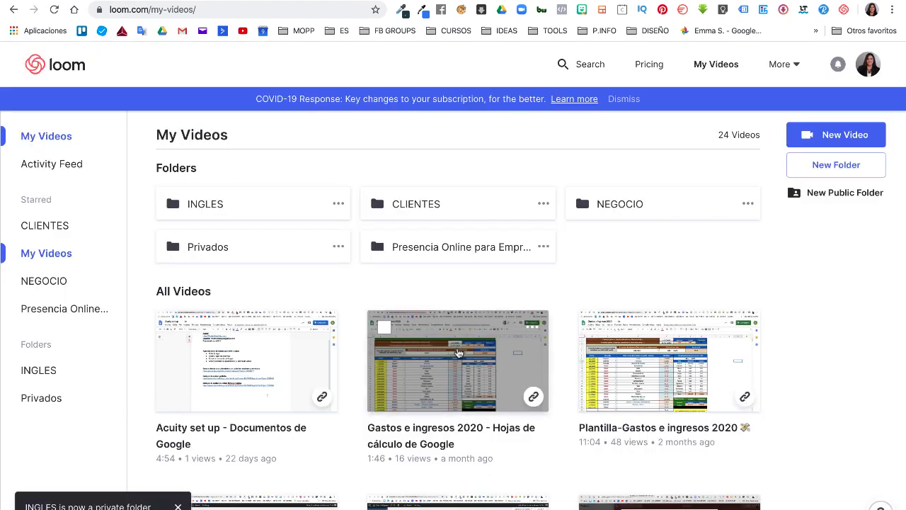
Check the INGLES folder's rename and archive options, and browse the archived folders and videos.
{"action": "left_click", "coordinate": [339, 206]}
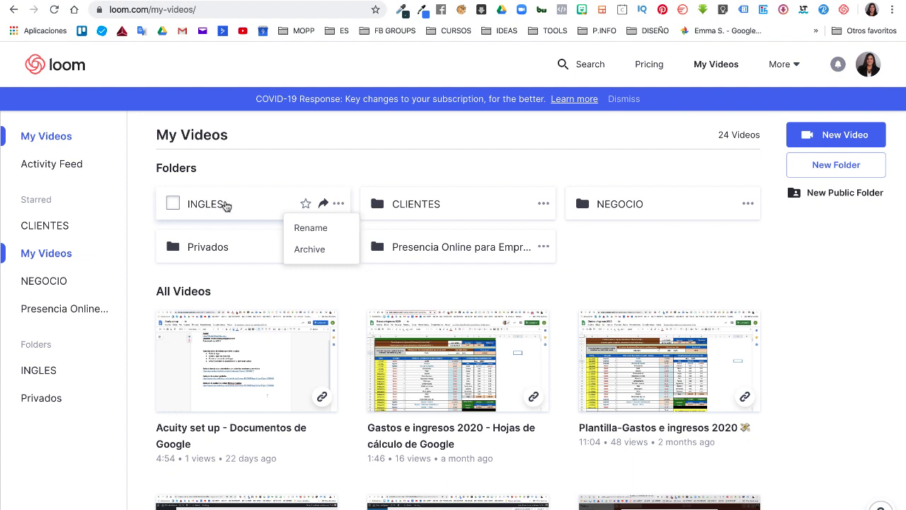
{"action": "left_click", "coordinate": [307, 251]}
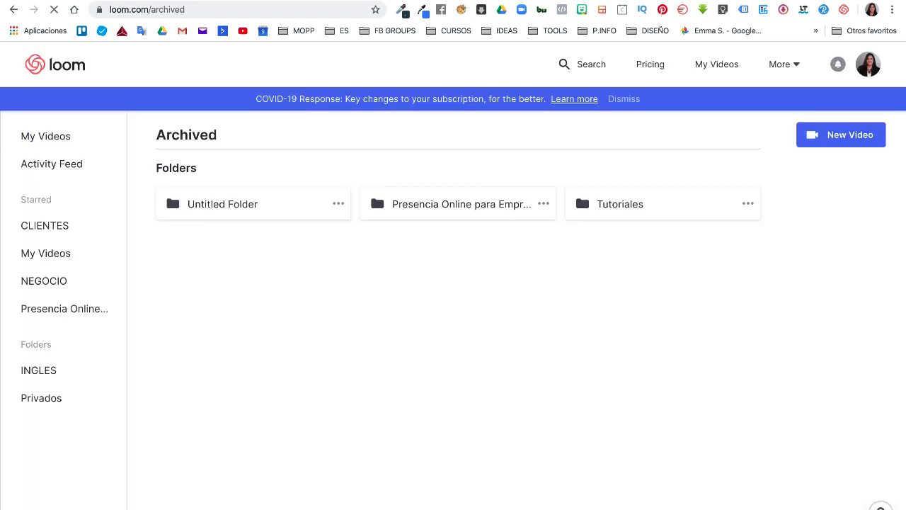
{"action": "scroll", "coordinate": [488, 390], "scroll_direction": "down", "scroll_amount": 2}
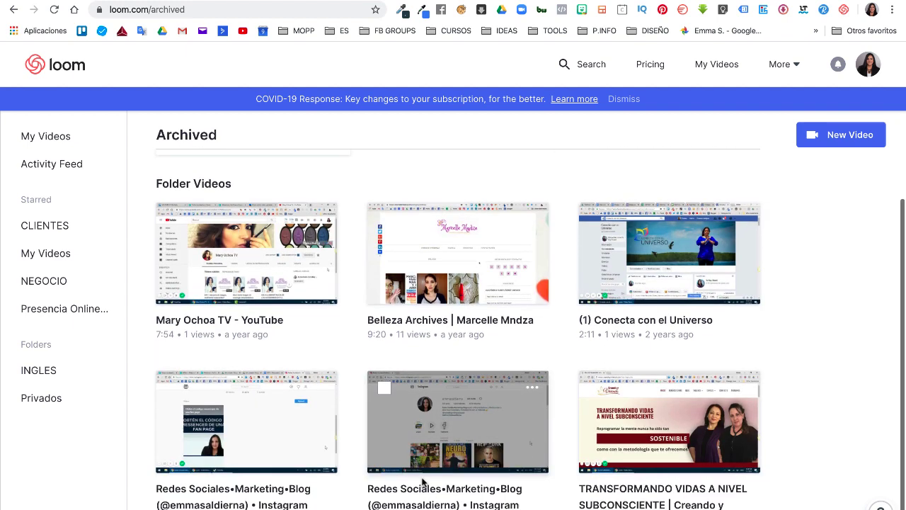
{"action": "scroll", "coordinate": [423, 481], "scroll_direction": "up", "scroll_amount": 2}
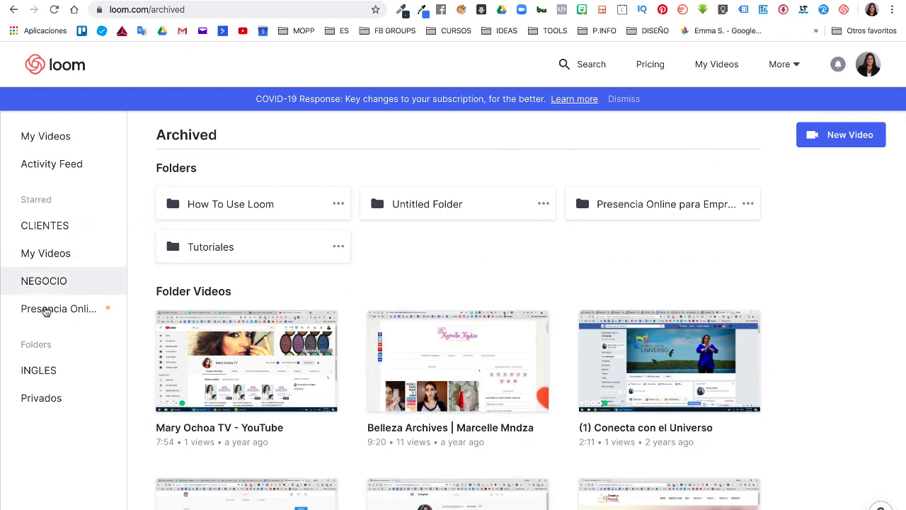
Create a new subfolder inside the INGLES folder.
{"action": "left_click", "coordinate": [39, 374]}
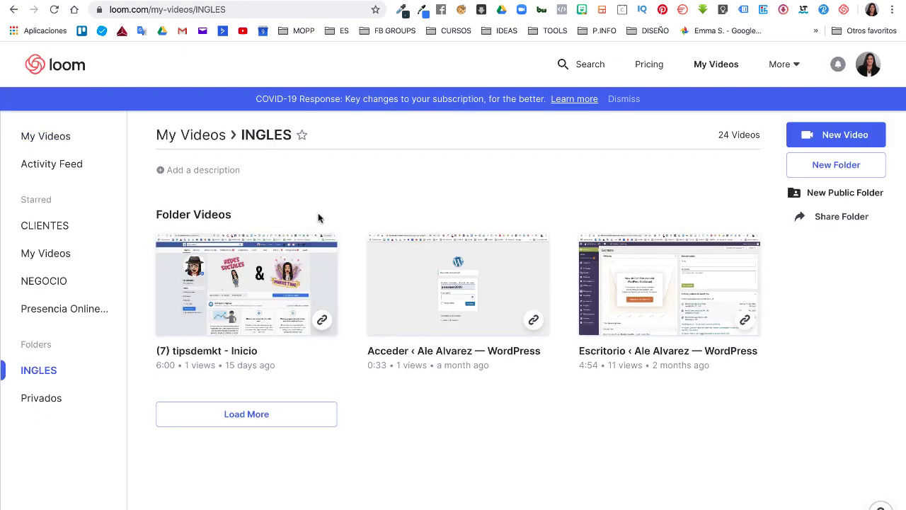
{"action": "left_click", "coordinate": [853, 170]}
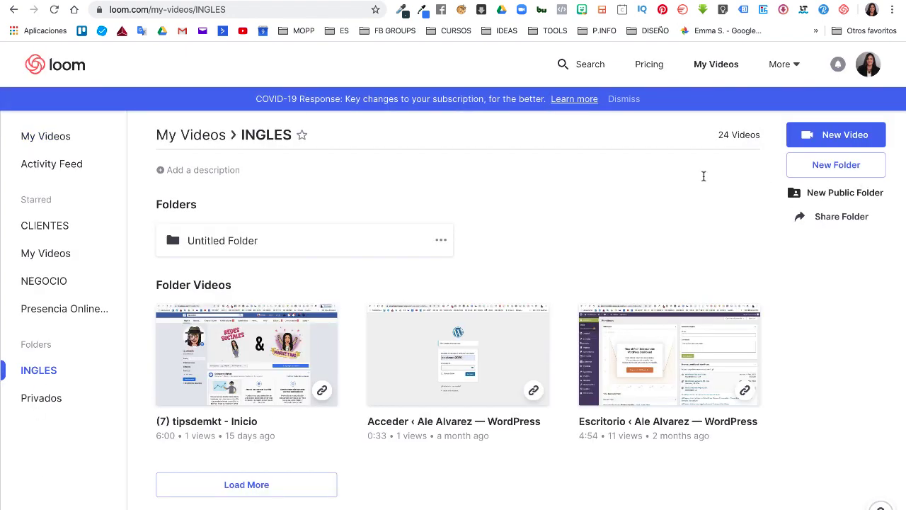